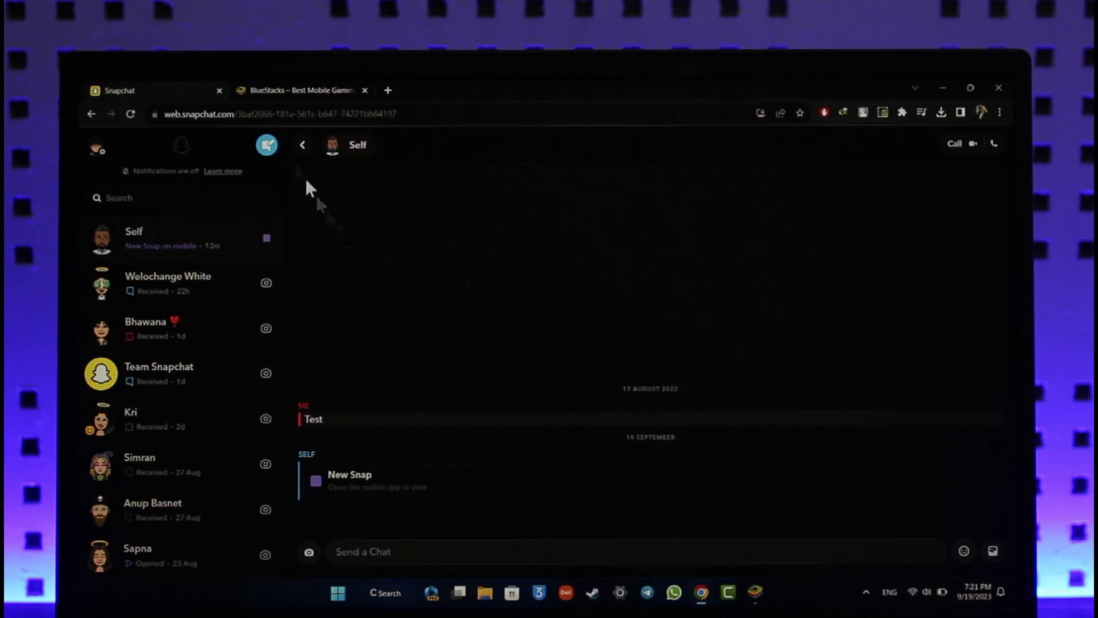
Switch from Snapchat Web's self chat to the bluestacks.com home page tab.
left_click(259, 89)
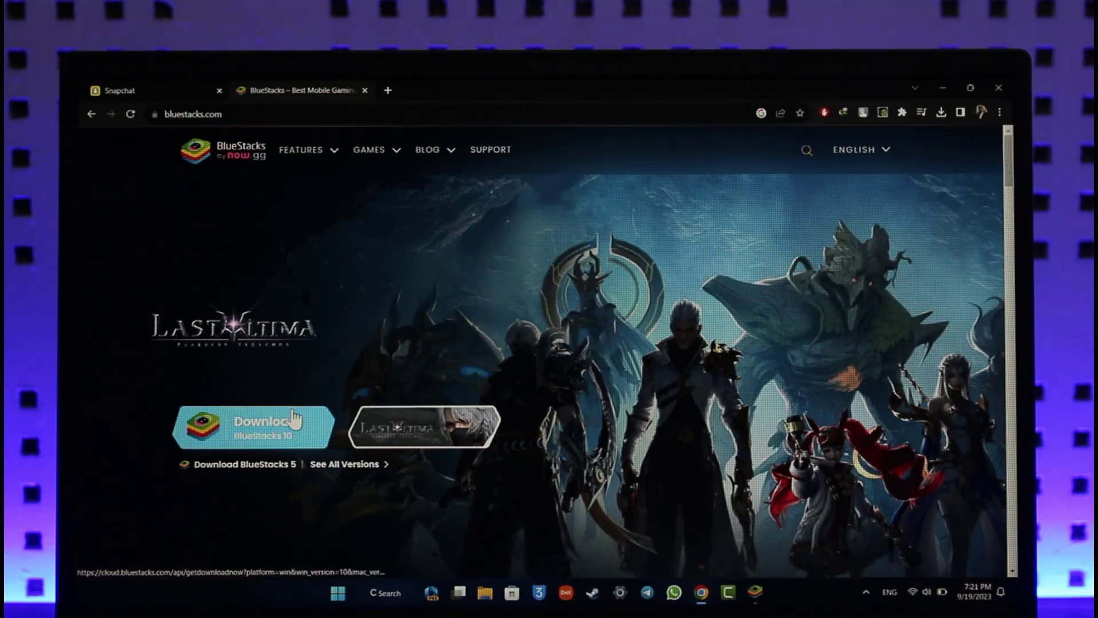
Bring the BlueStacks App Player window forward from the Windows taskbar.
left_click(755, 591)
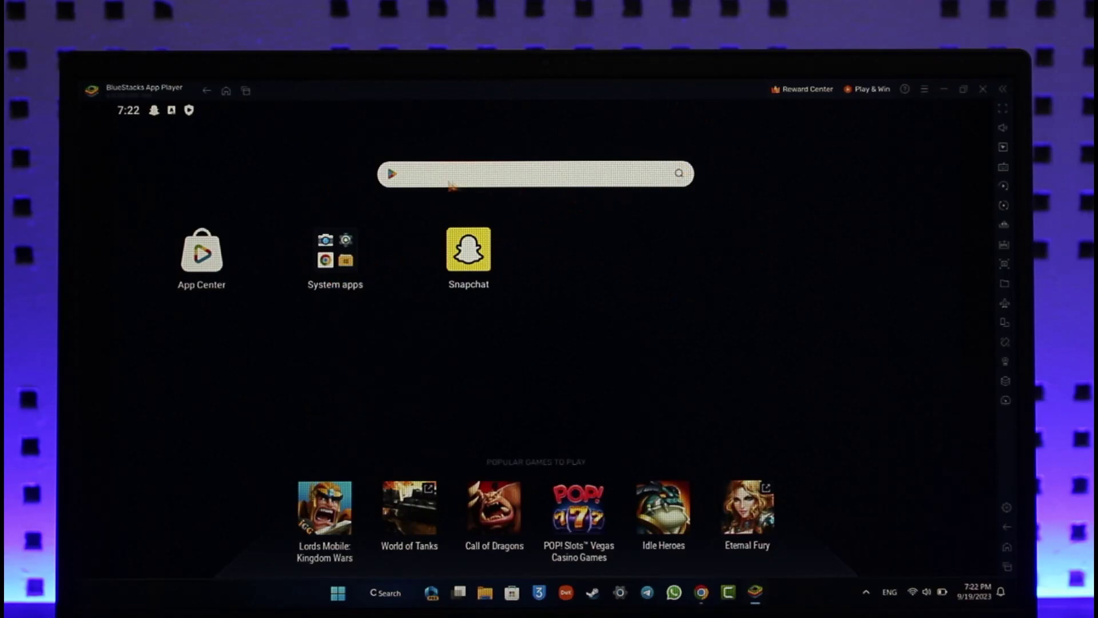
left_click(336, 249)
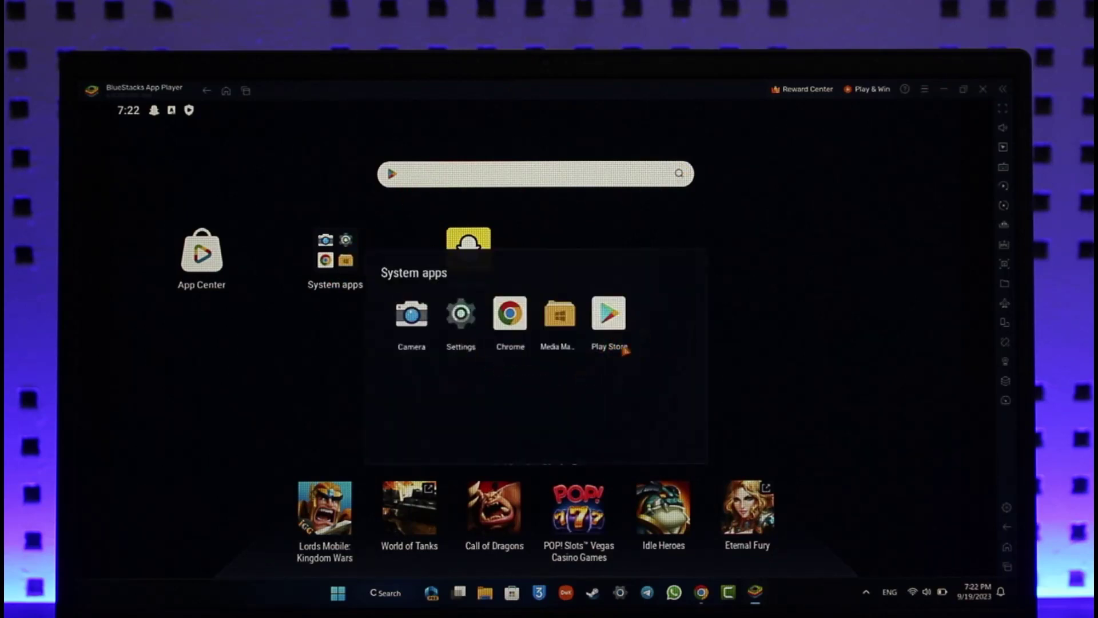
left_click(728, 292)
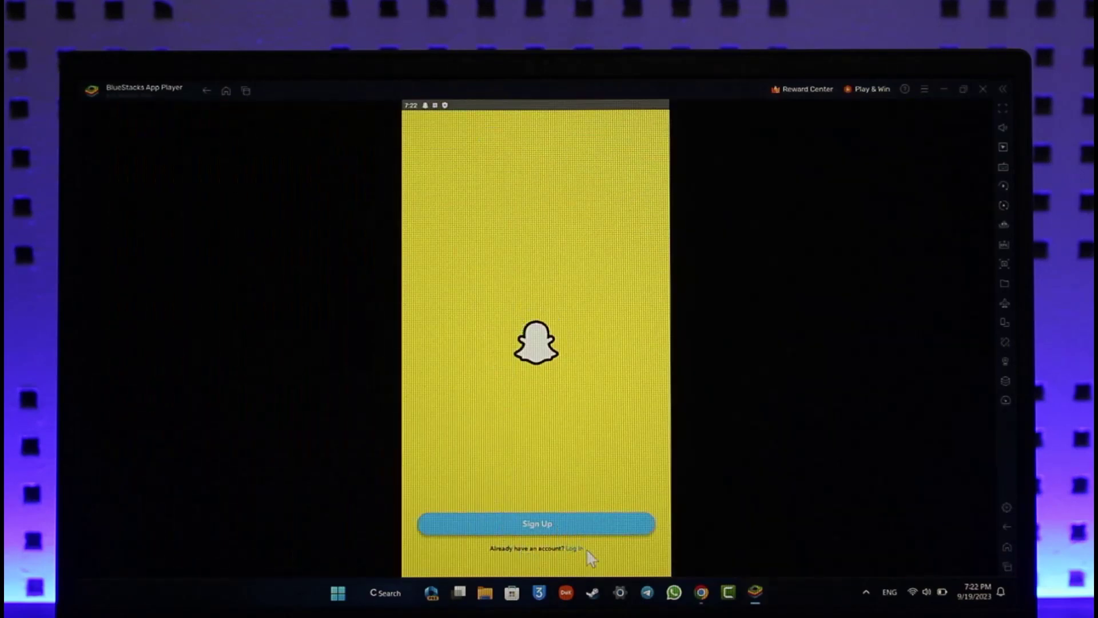
left_click(578, 549)
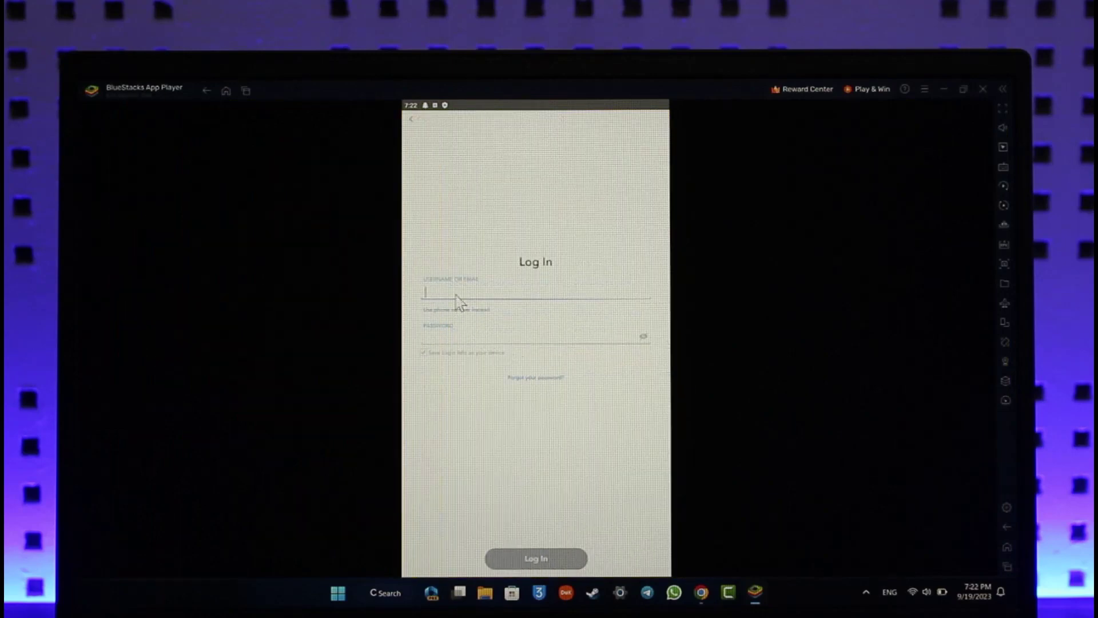
left_click(474, 335)
left_click(515, 293)
left_click(496, 339)
left_click(1007, 547)
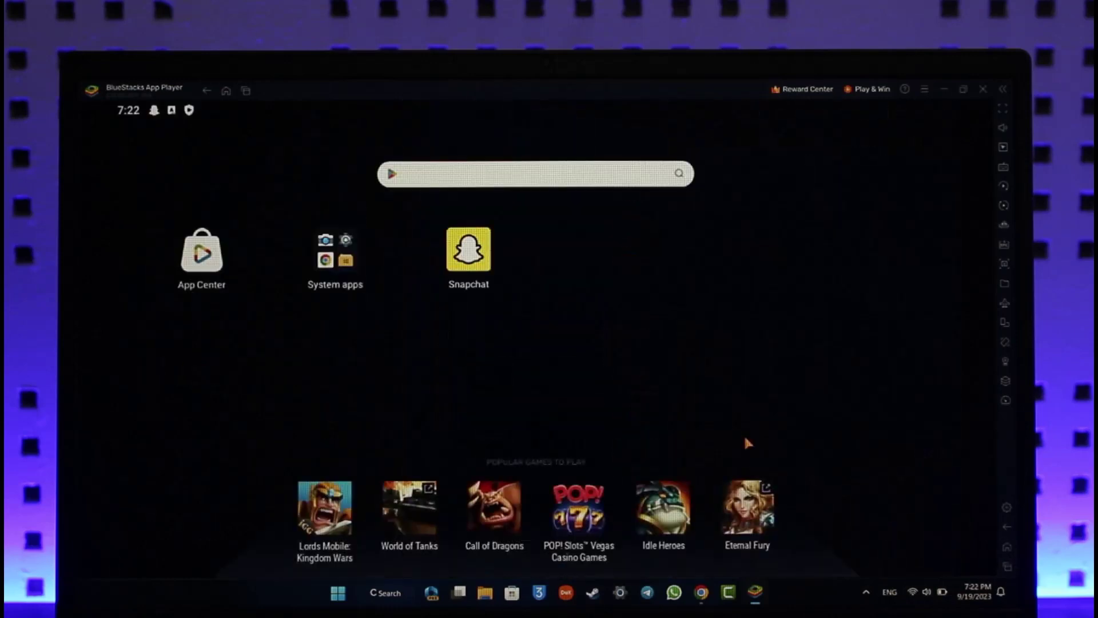